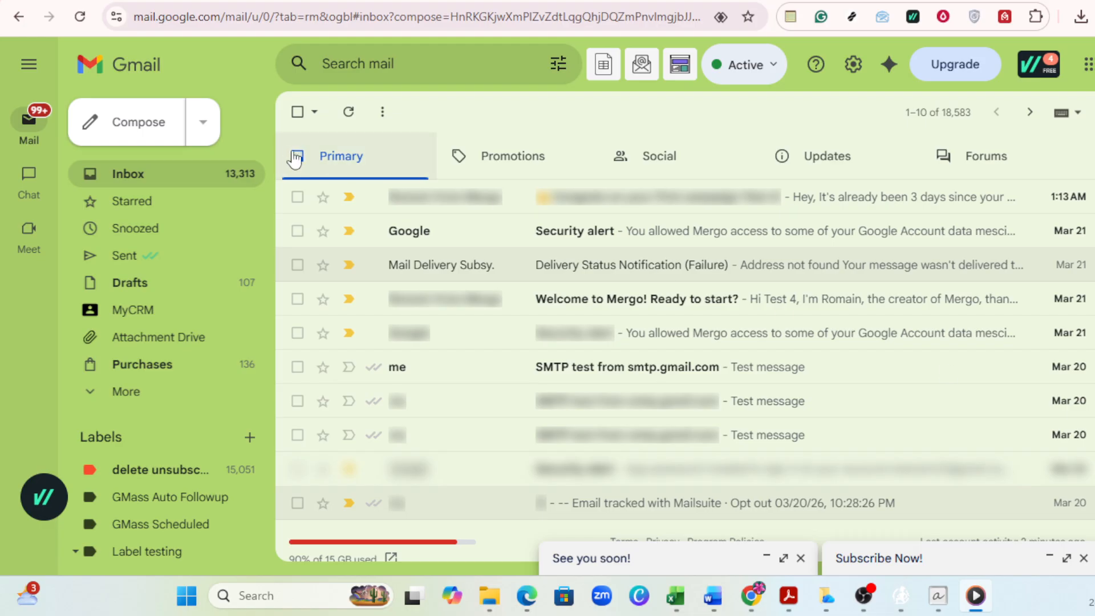
Step: Check the Templates option in the advanced mail settings
click(854, 65)
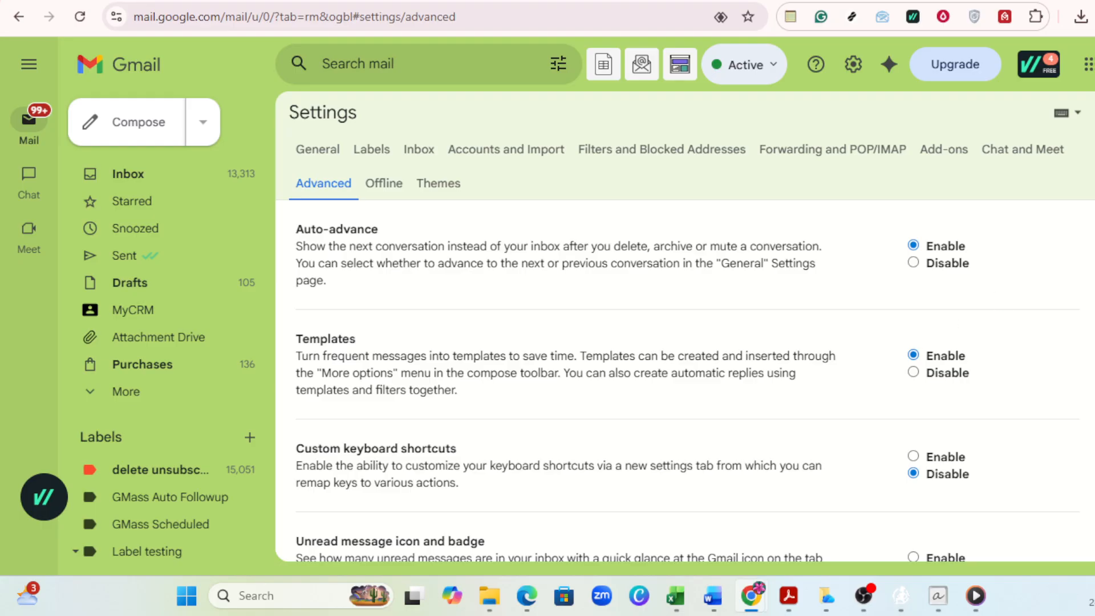
scroll(1083, 429, down, 3)
scroll(1083, 354, up, 3)
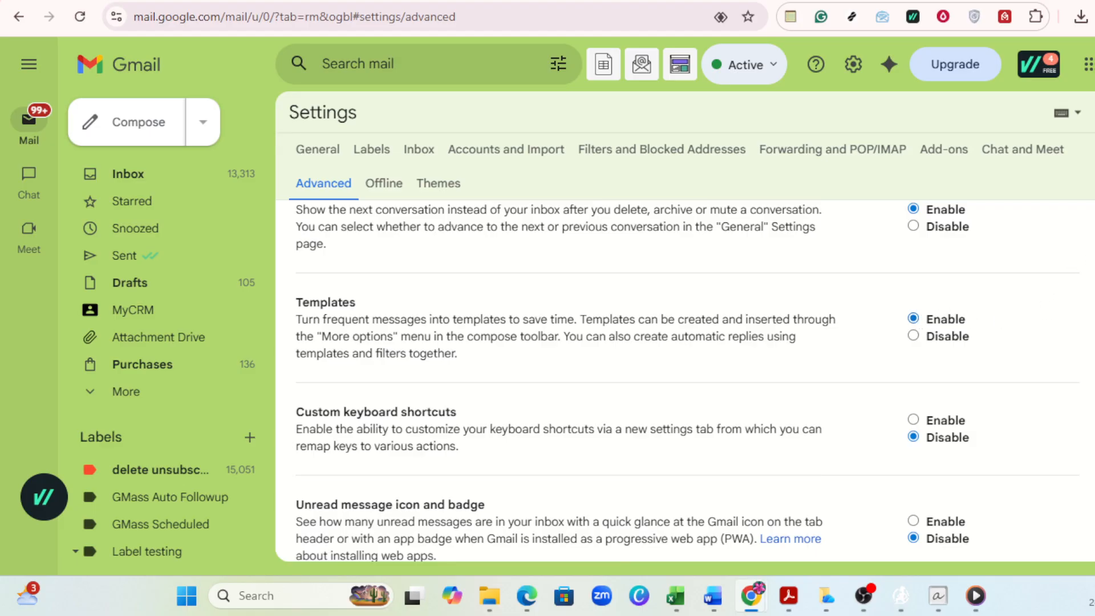
scroll(1092, 425, down, 3)
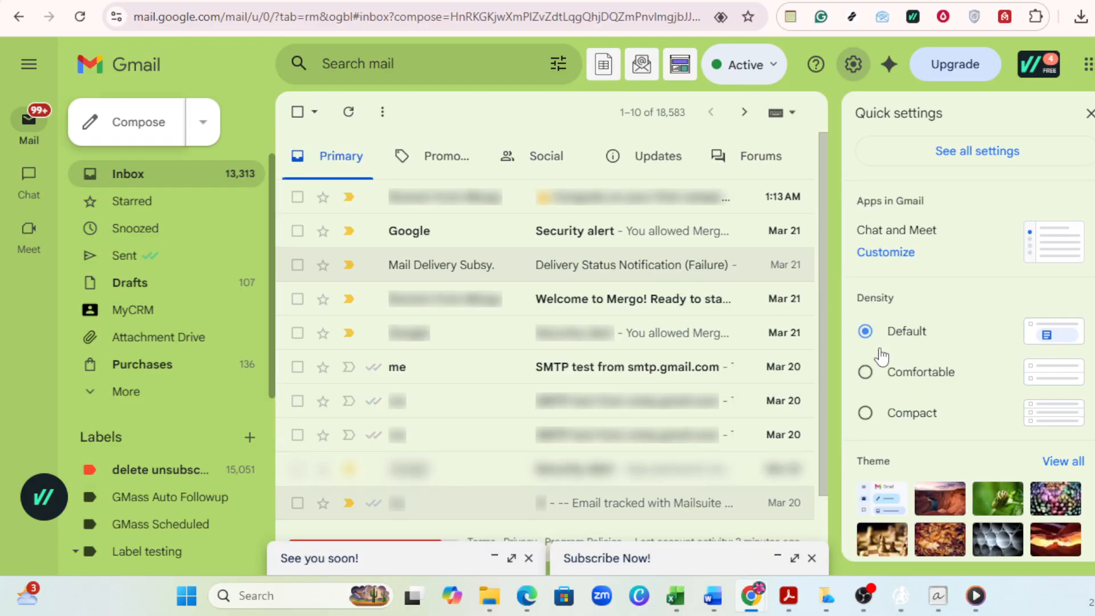
Step: Close the quick settings and expand the "See you soon!" and "Subscribe Now!" drafts side by side
click(494, 561)
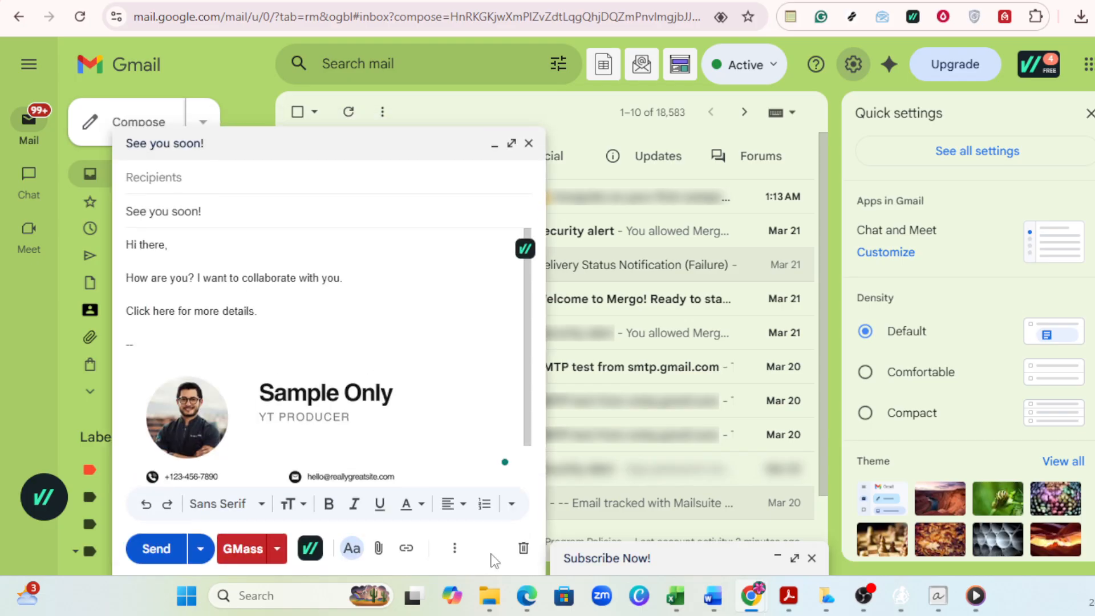
click(781, 557)
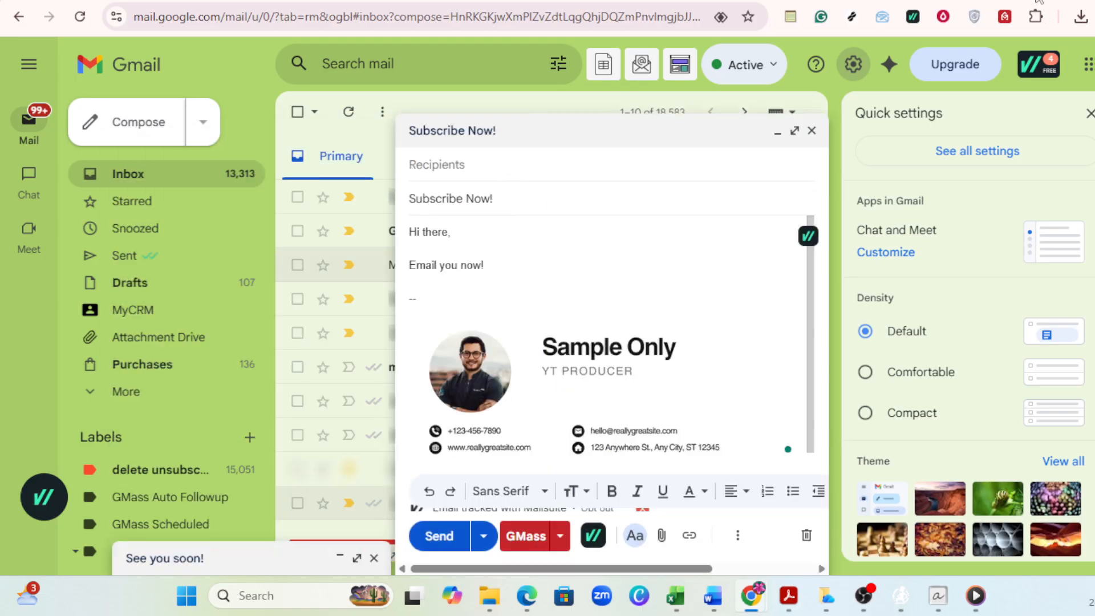
click(1090, 112)
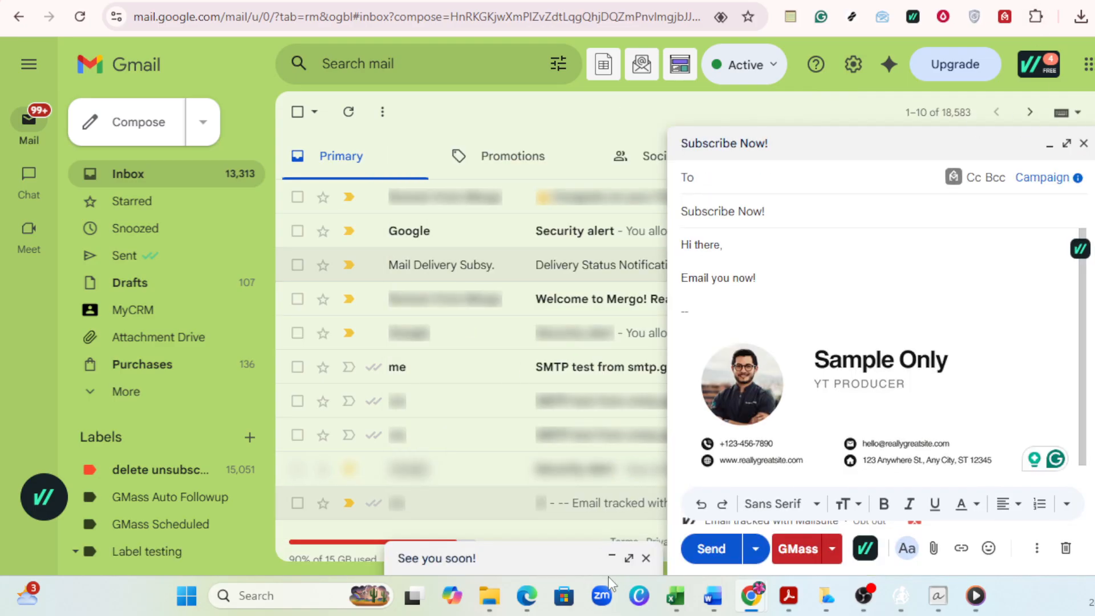
click(615, 556)
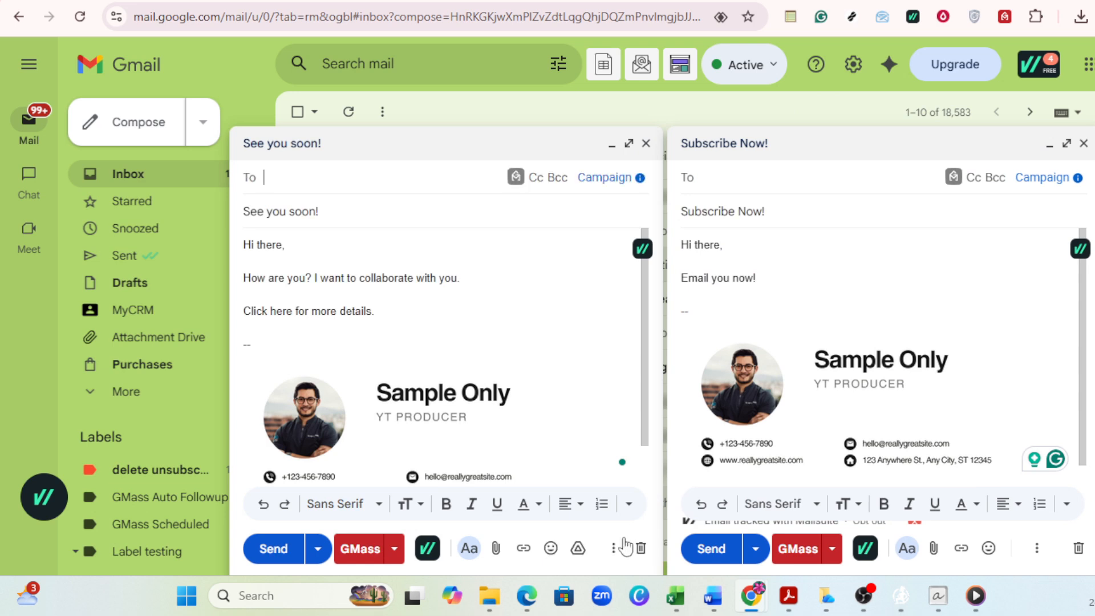
click(349, 205)
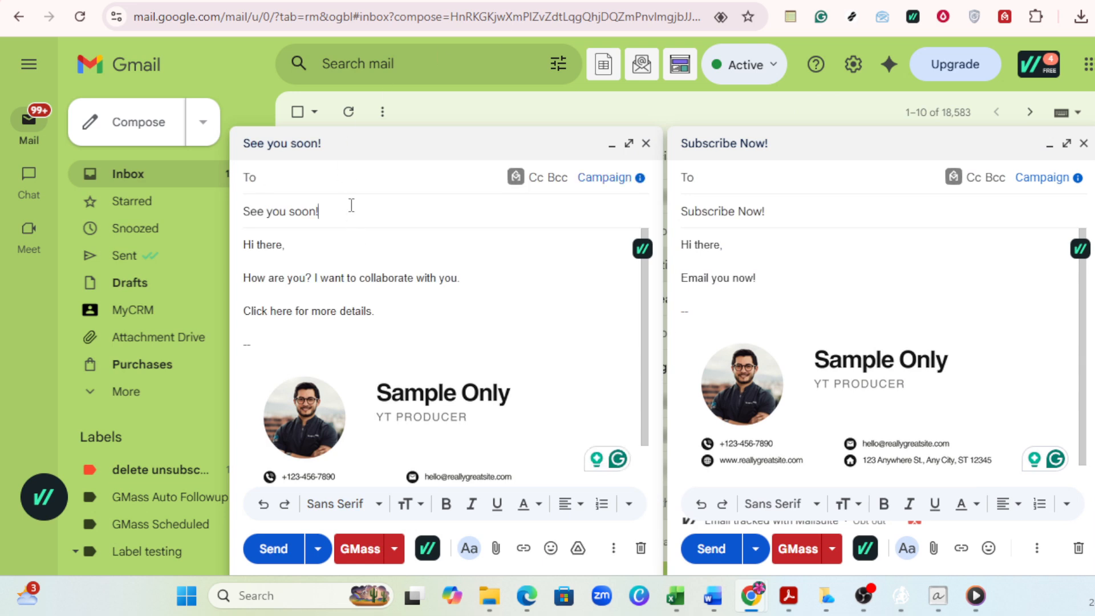
Step: View the link insertion options for the word "here" in the "See you soon!" draft
double_click(281, 311)
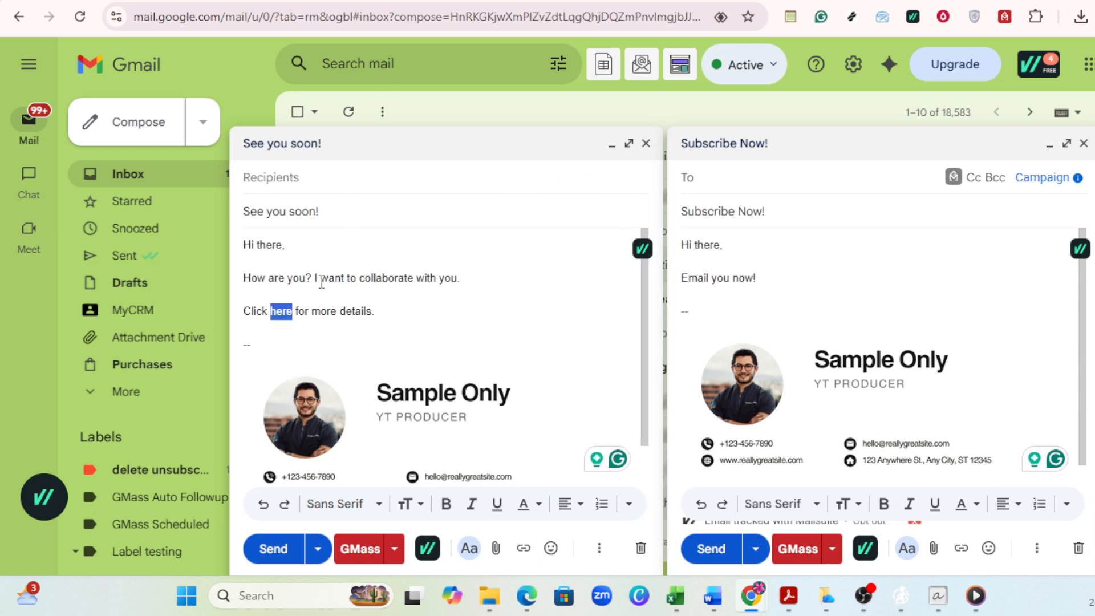
click(381, 311)
drag(293, 310, 274, 311)
click(523, 552)
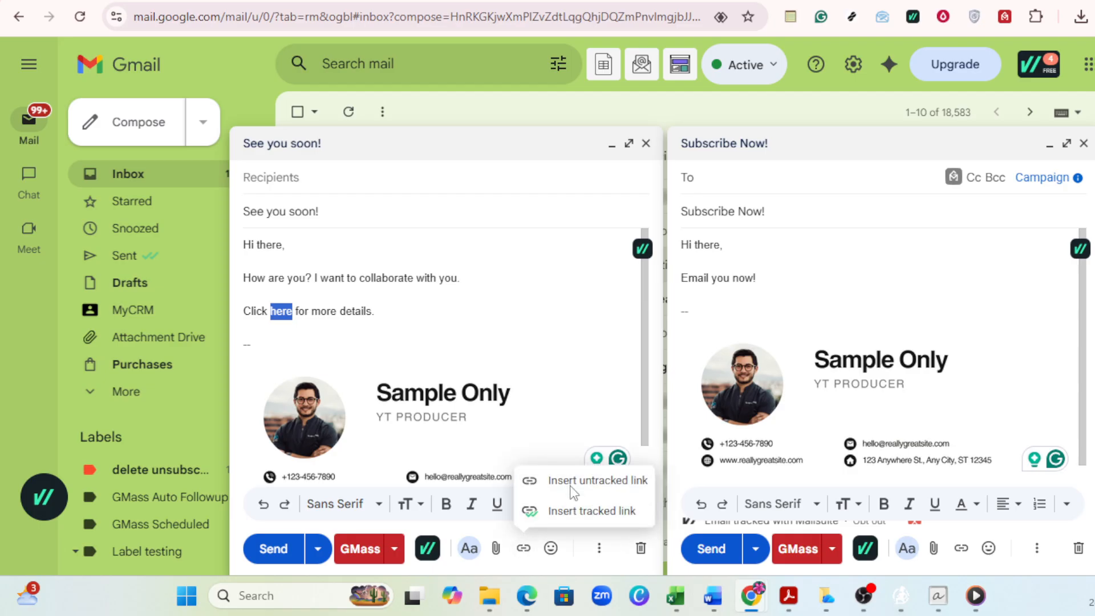
click(363, 308)
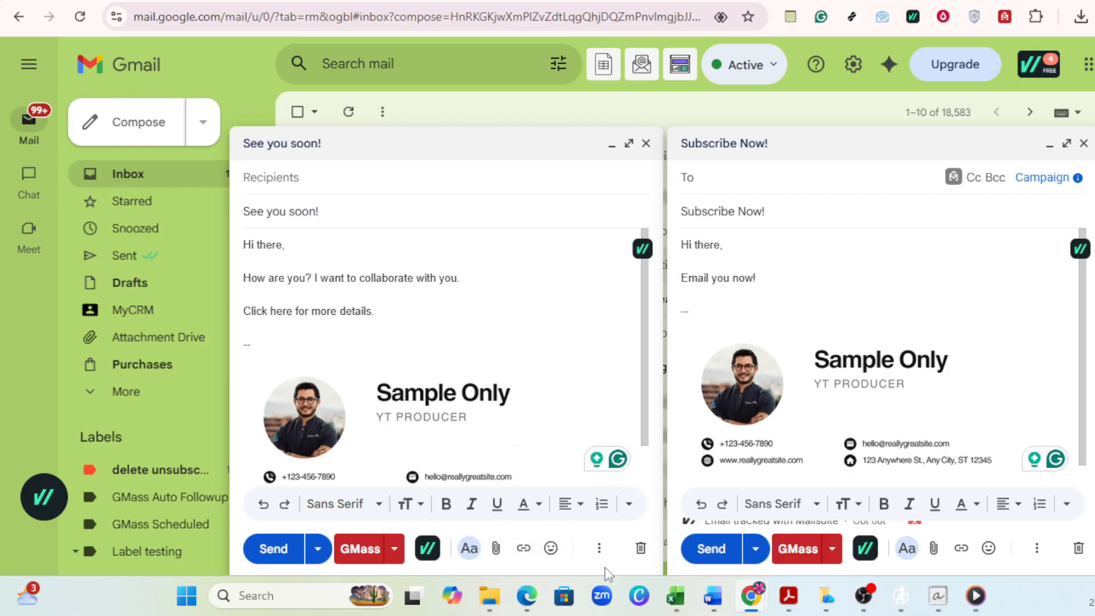
Step: Save the "See you soon!" draft as a new template, using its subject as the template name
click(601, 549)
click(601, 549)
click(600, 549)
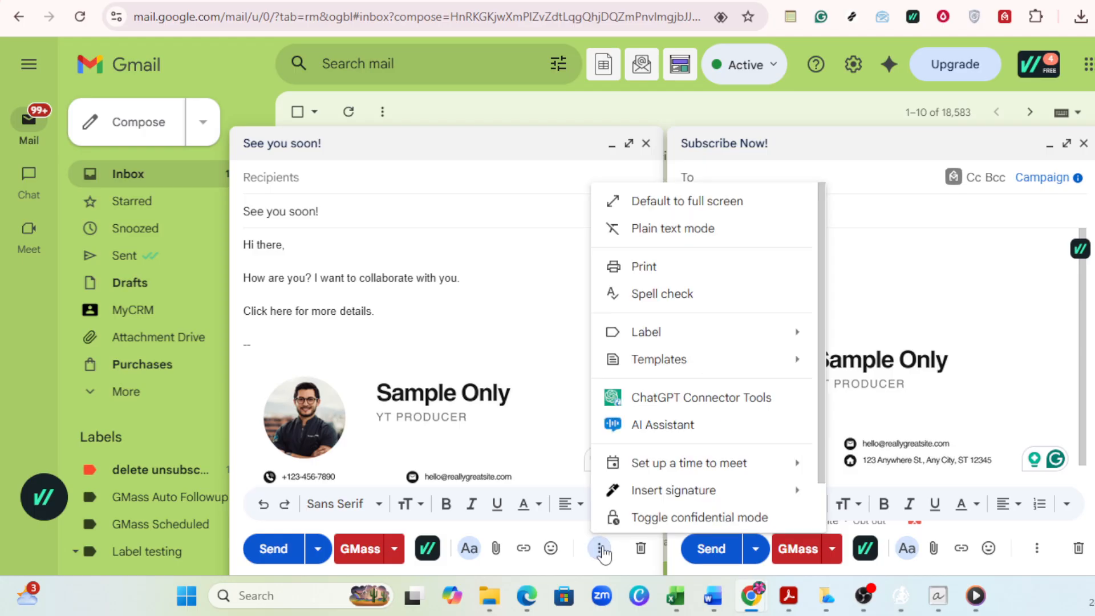
mouse_move(687, 358)
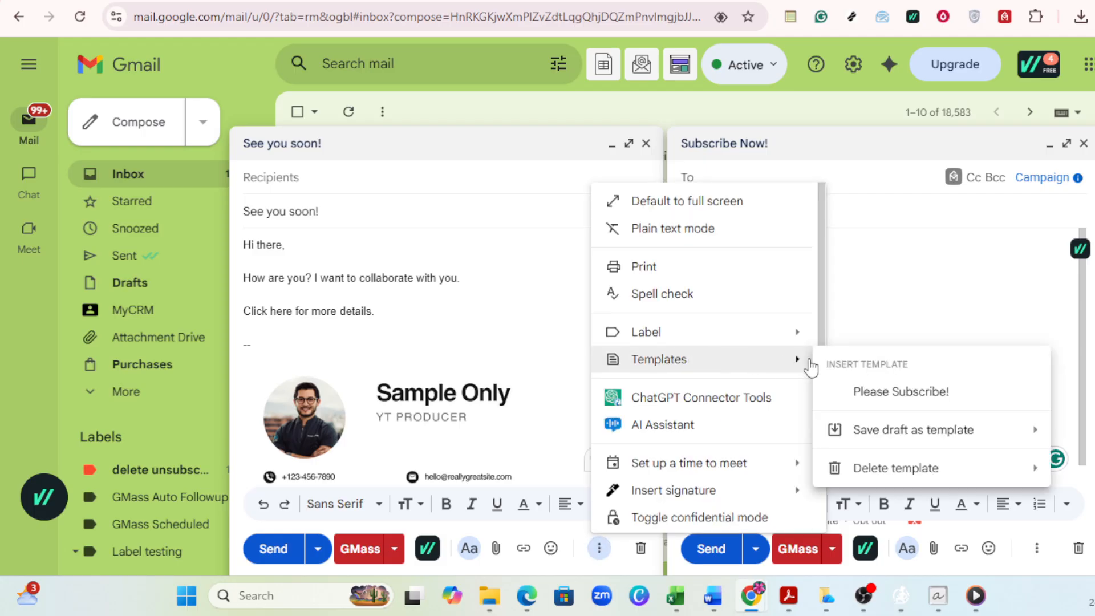
mouse_move(876, 442)
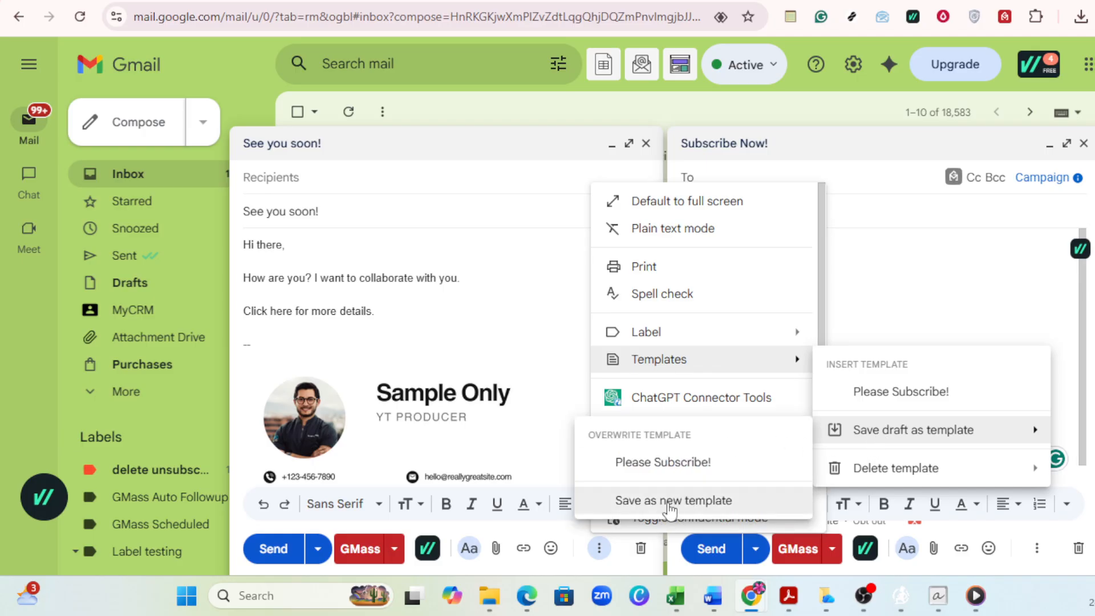
click(669, 502)
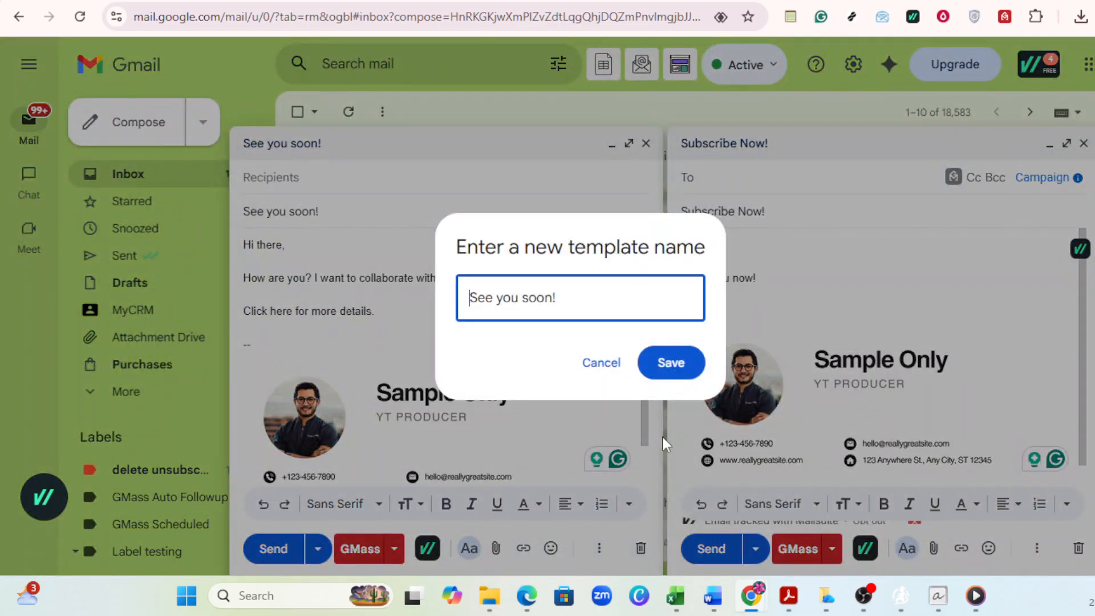
click(680, 367)
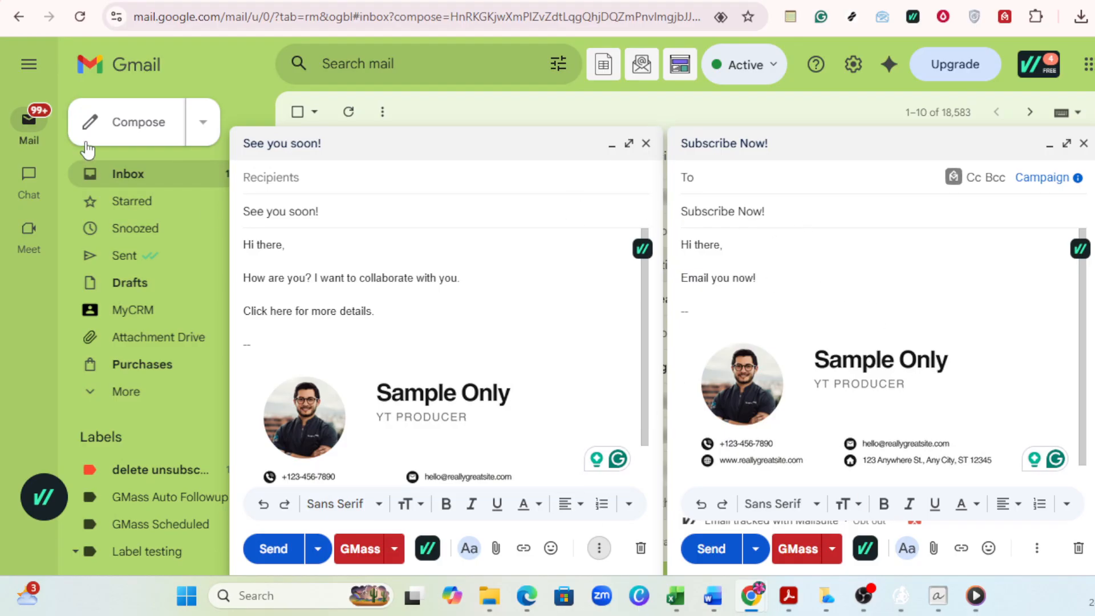
Step: Start a new message, try "Hi" as the recipient and clear that entry again
click(135, 128)
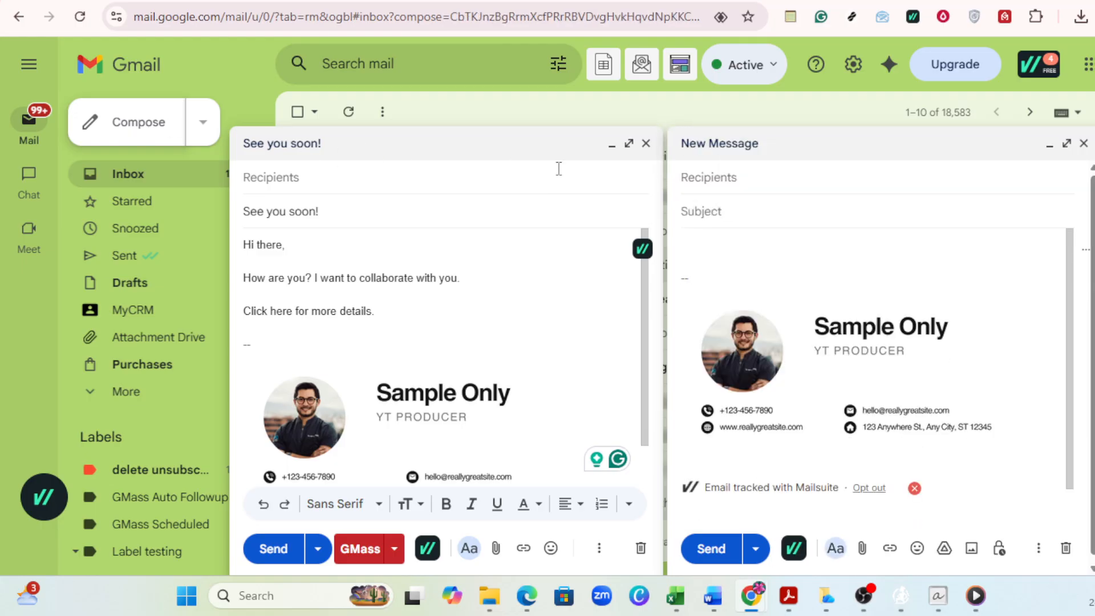
click(728, 178)
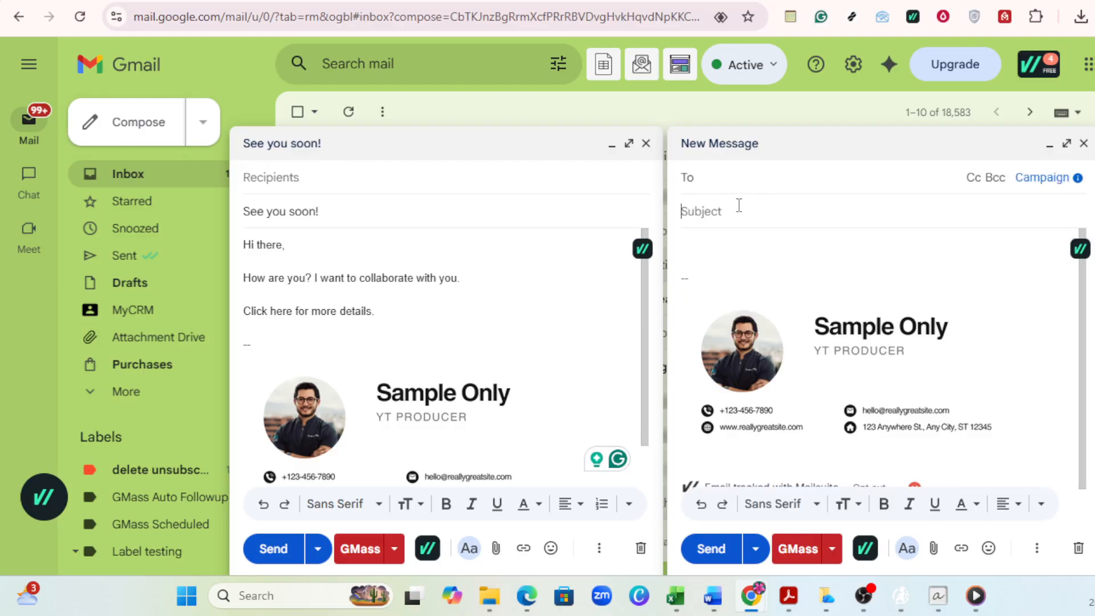
click(740, 199)
text(H)
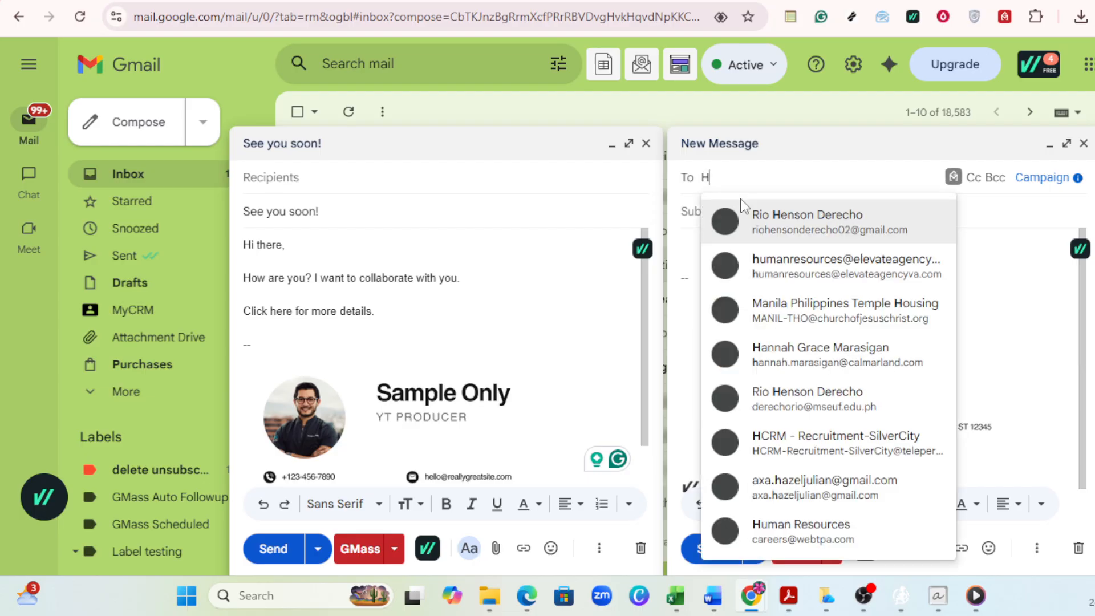
text(i)
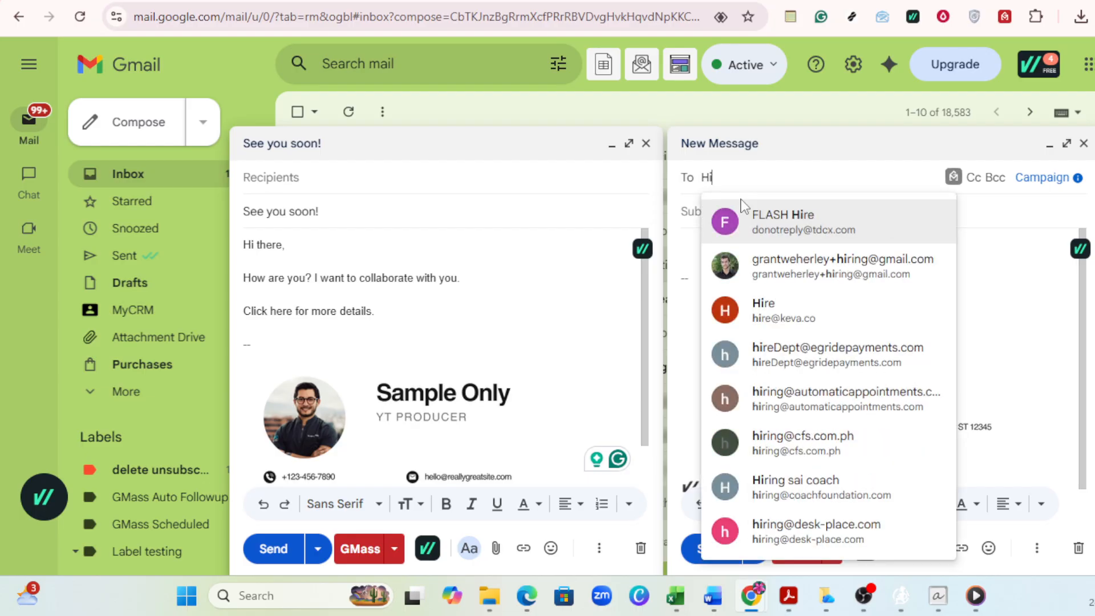
click(1019, 279)
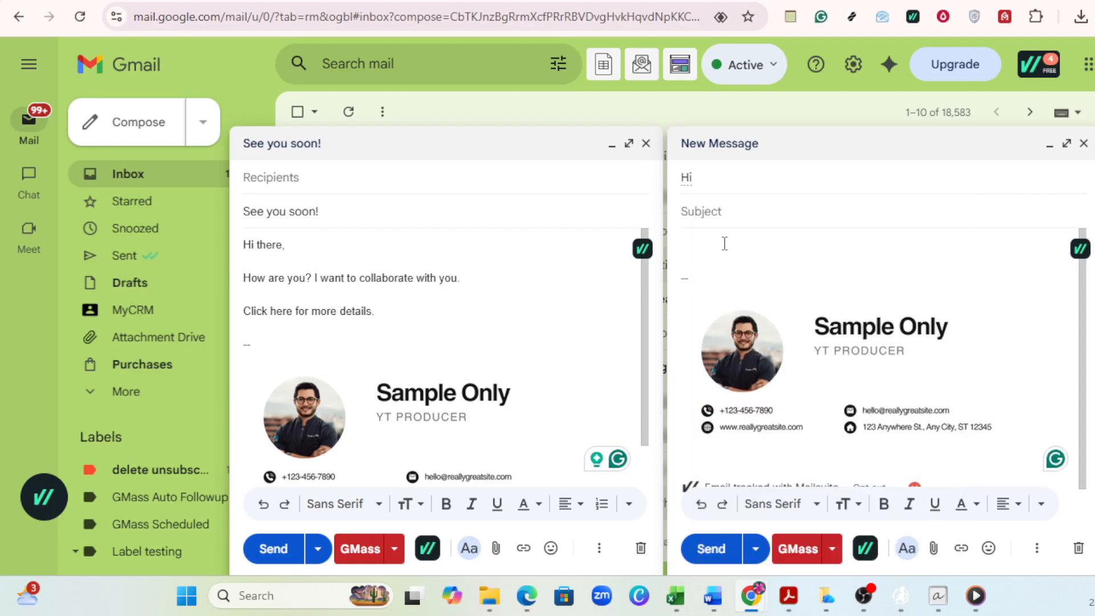
click(729, 181)
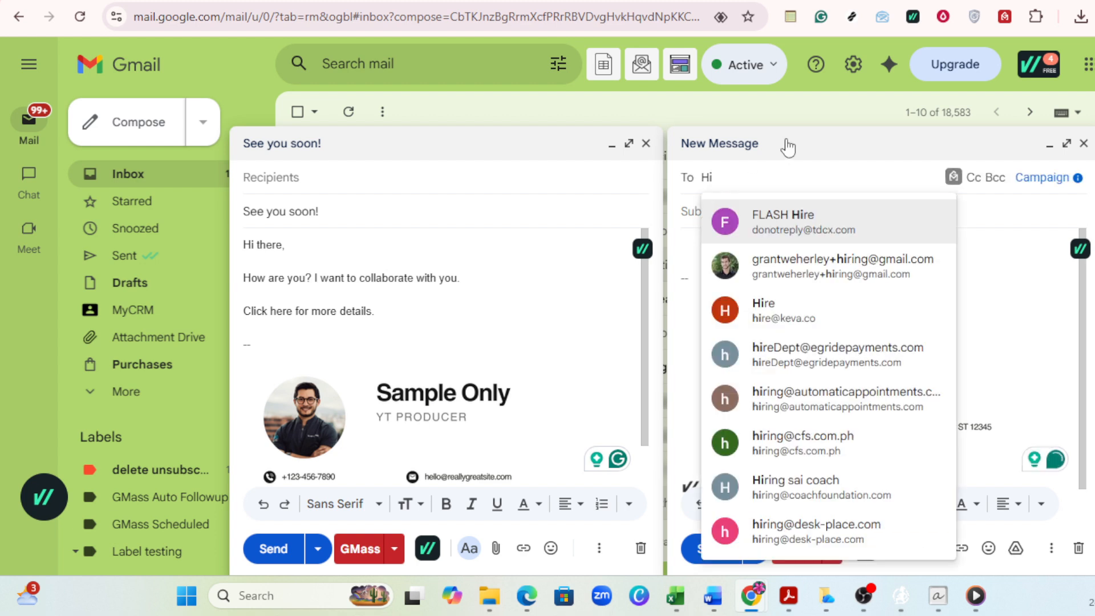
key(BackSpace)
key(BackSpace)
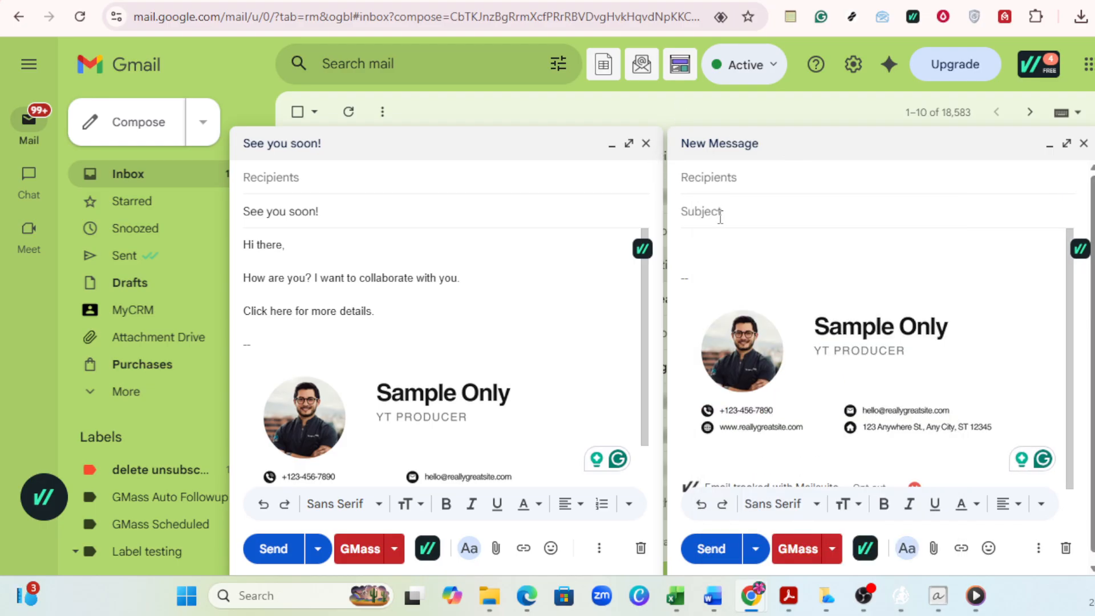
Step: Give the new message the subject "Hello" and the body text "Follow for more!"
text(H)
key(BackSpace)
text(Hello)
click(711, 242)
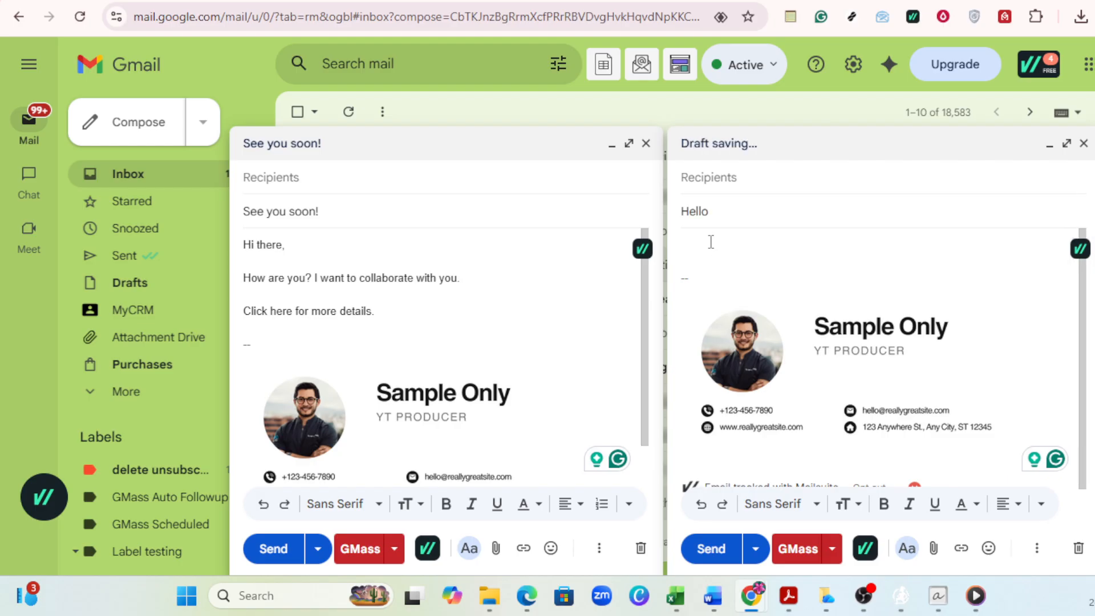
text(Follow for more!)
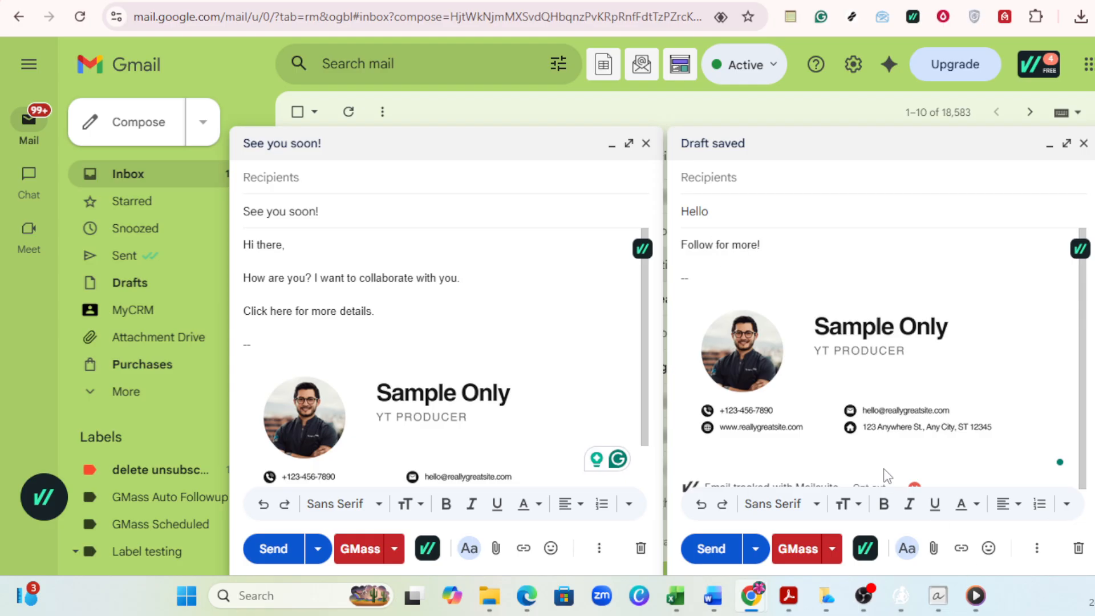
Step: Look over the template options for the "Hello" message and discard its draft
click(1035, 550)
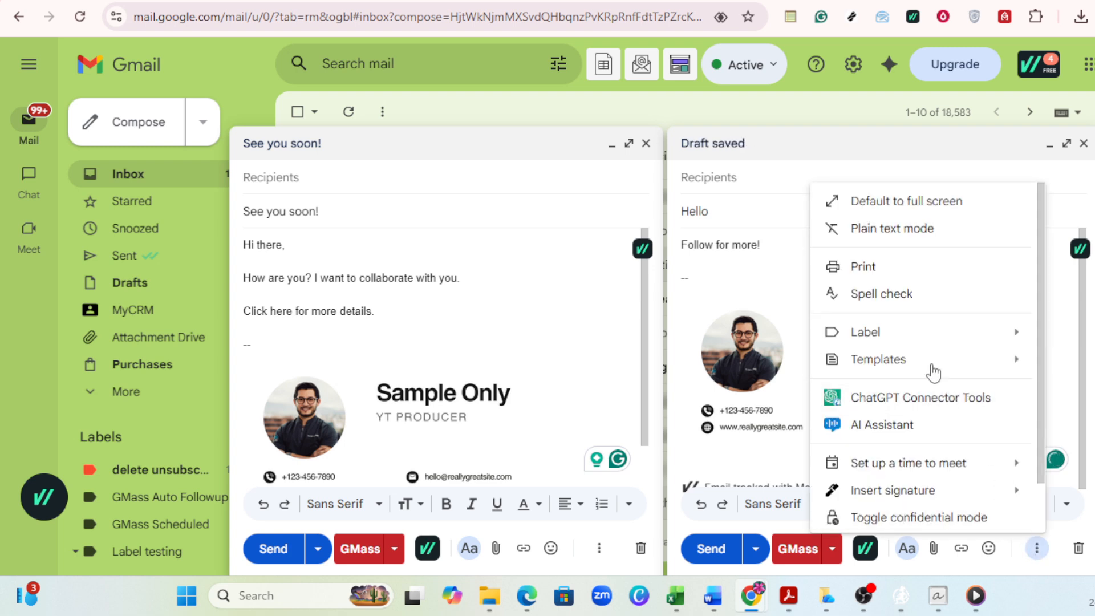
mouse_move(931, 365)
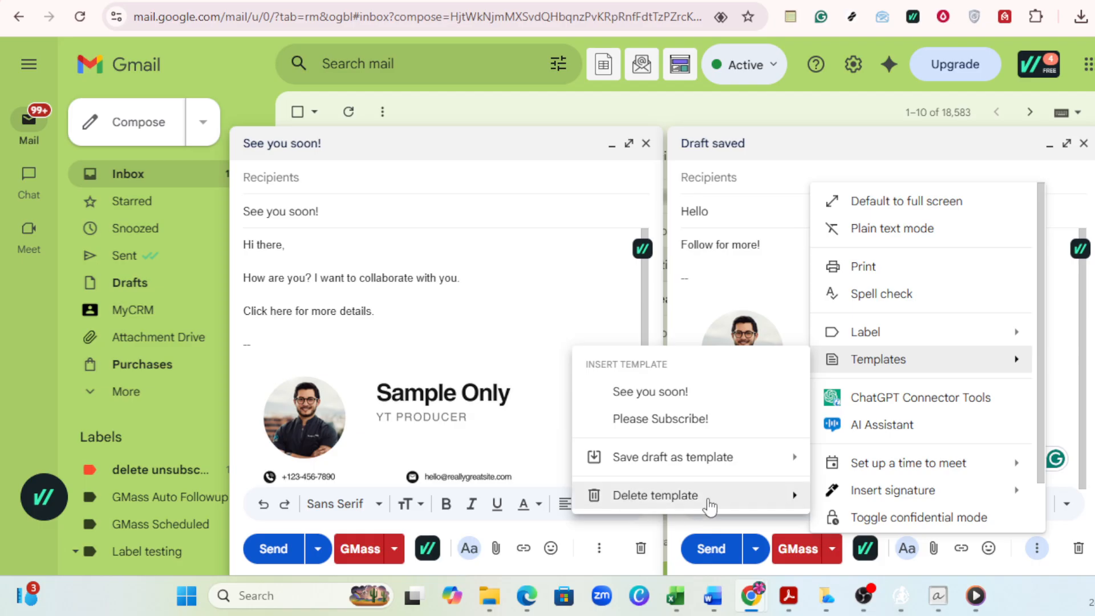
click(794, 455)
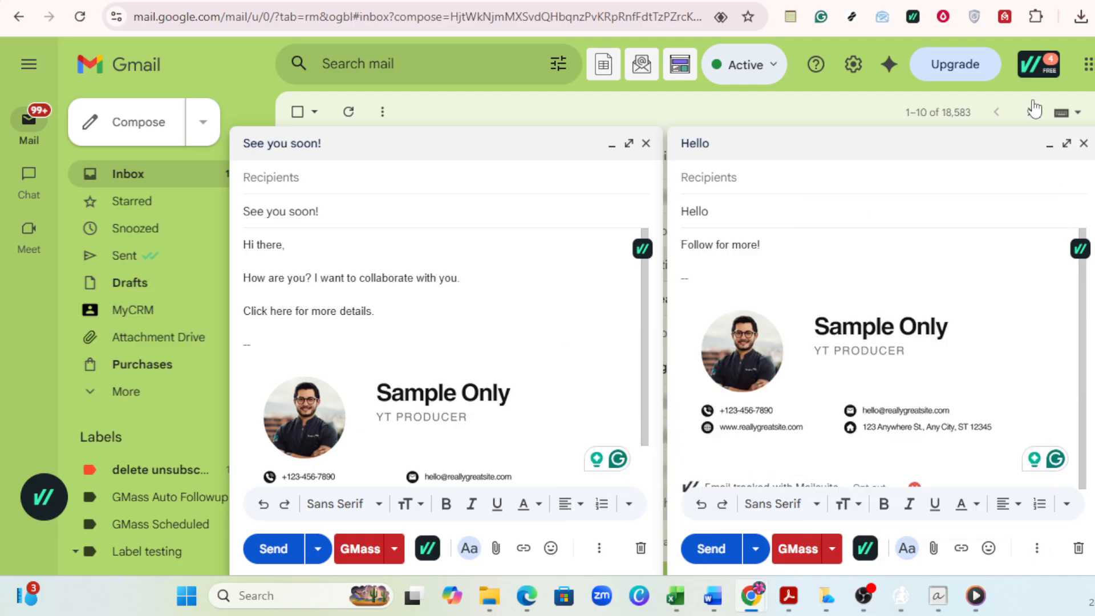
click(1078, 549)
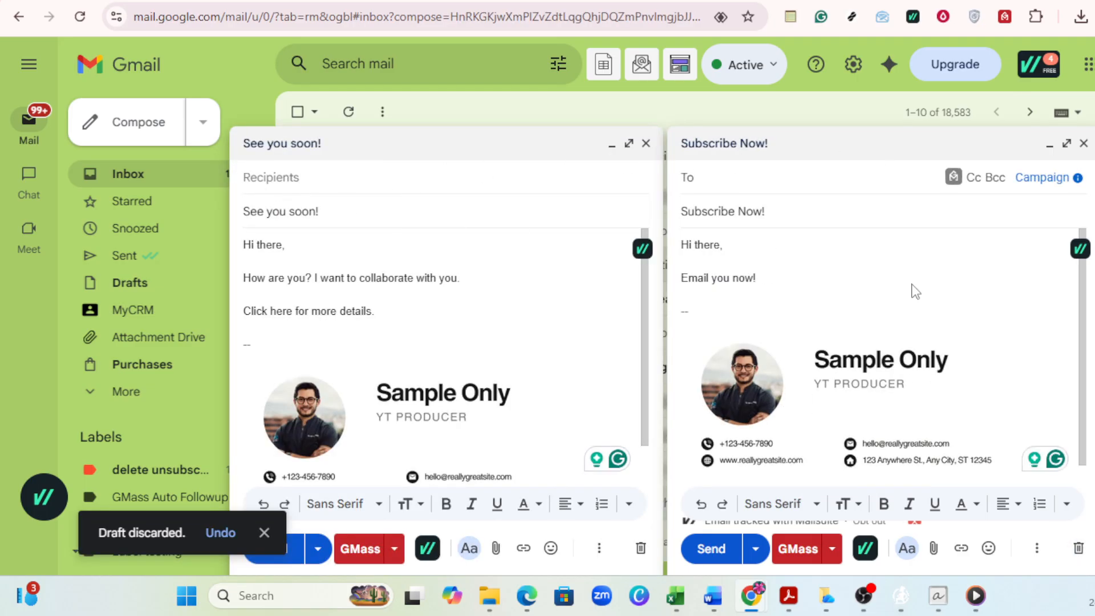
Step: Start a new blank message and insert the "Please Subscribe!" template into it
click(111, 121)
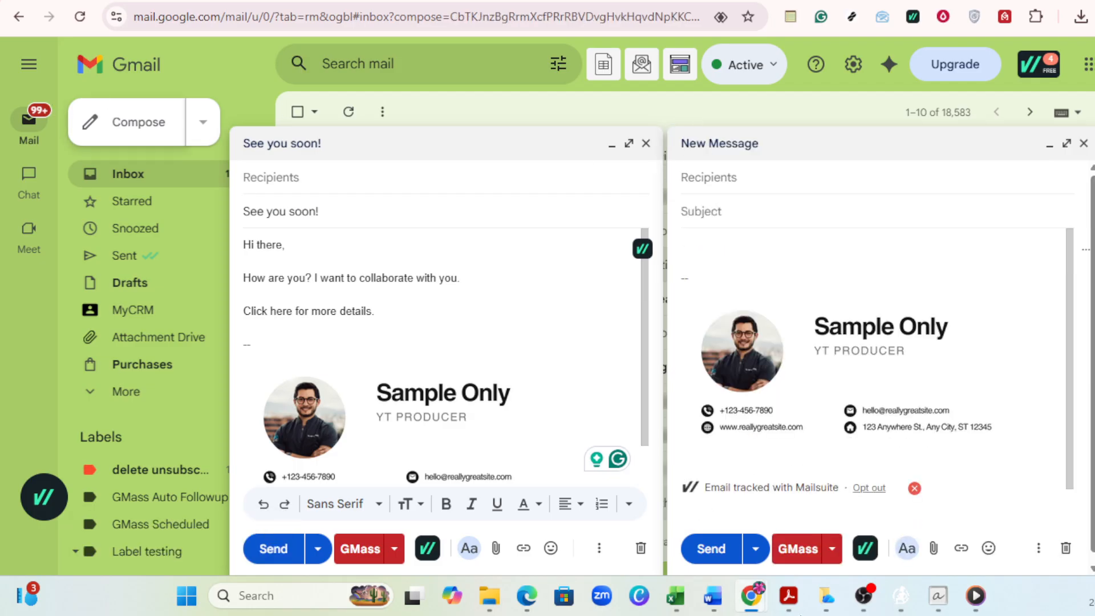
click(1038, 549)
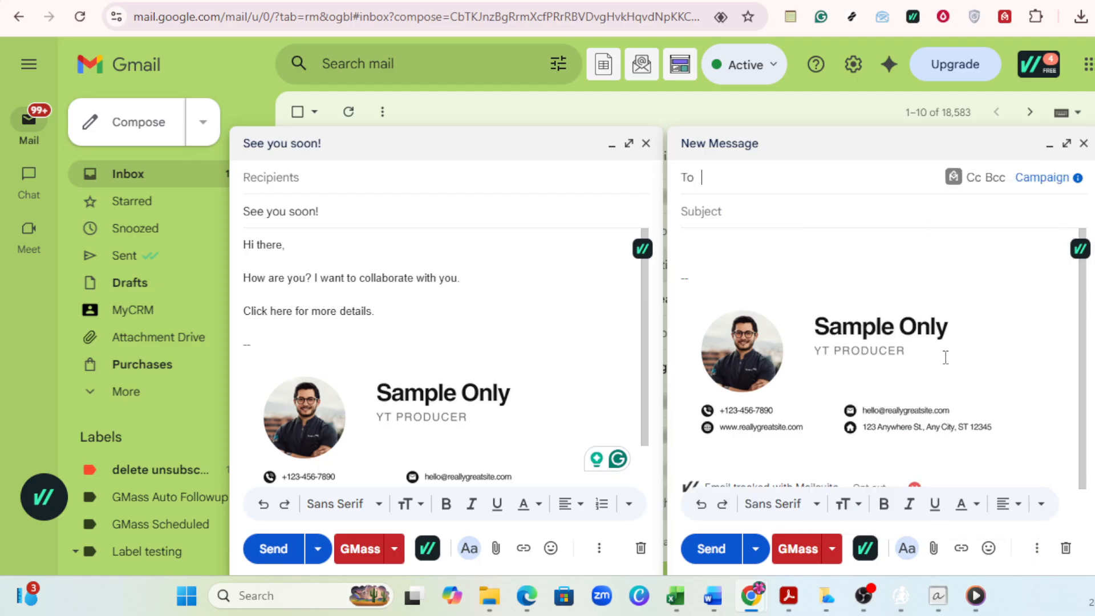
click(1037, 548)
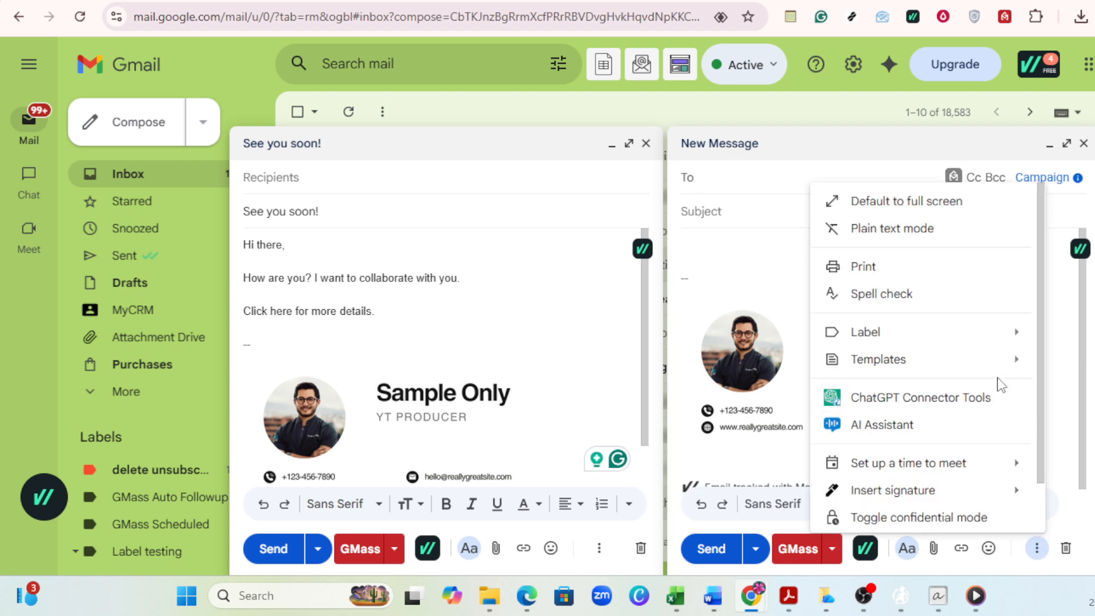
mouse_move(1007, 367)
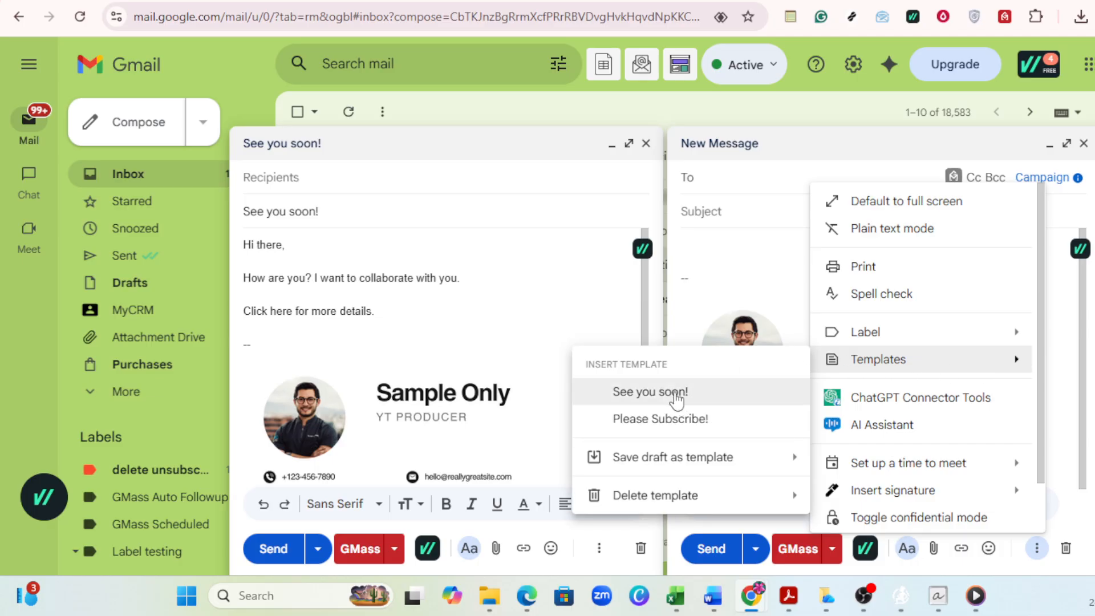
click(677, 422)
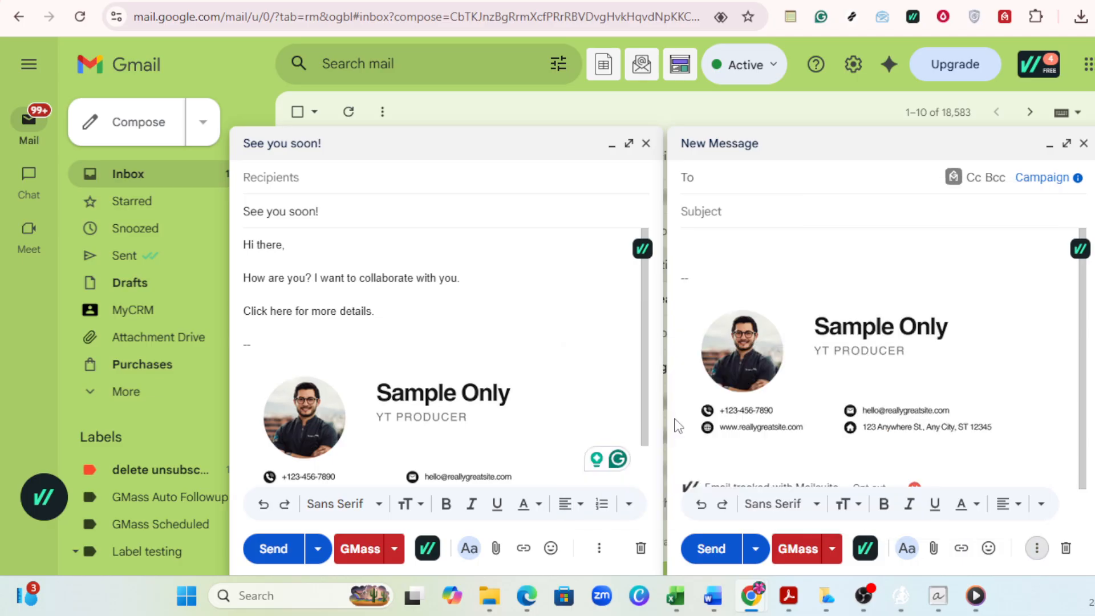